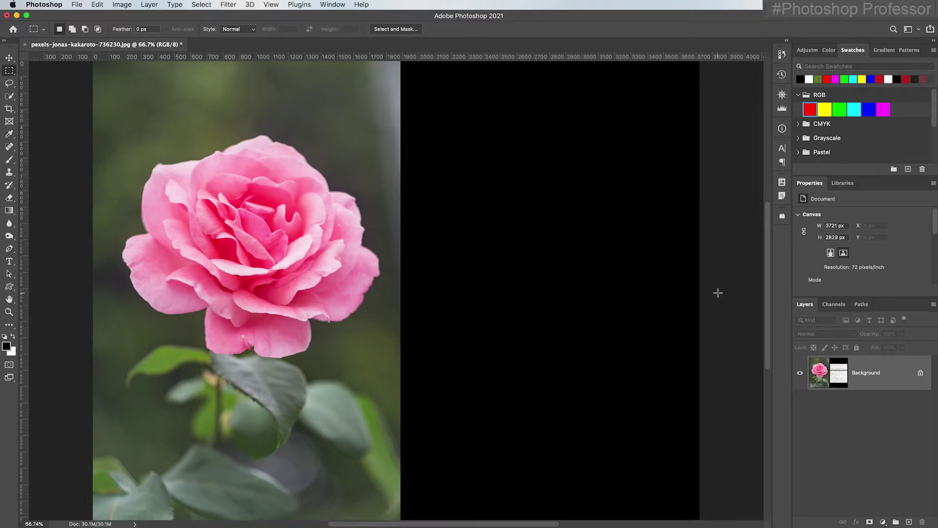
# - Try a black-to-white vertical gradient fill across the image, then undo it
pyautogui.hscroll(1, 718, 293)
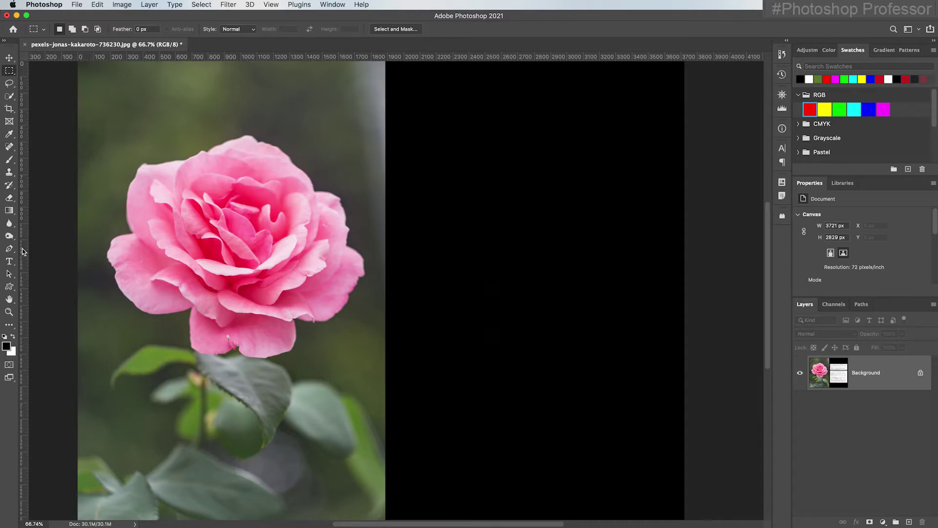
pyautogui.click(10, 210)
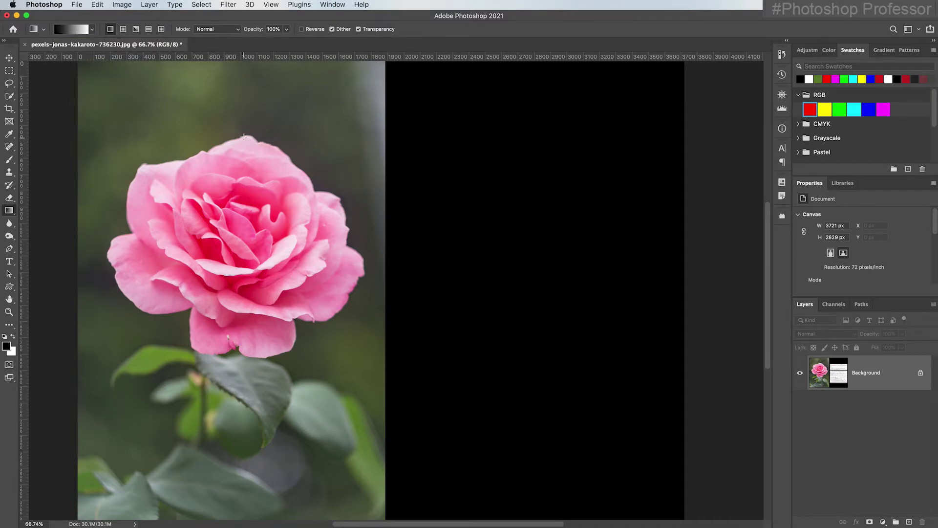
pyautogui.moveTo(233, 137); pyautogui.dragTo(231, 356)
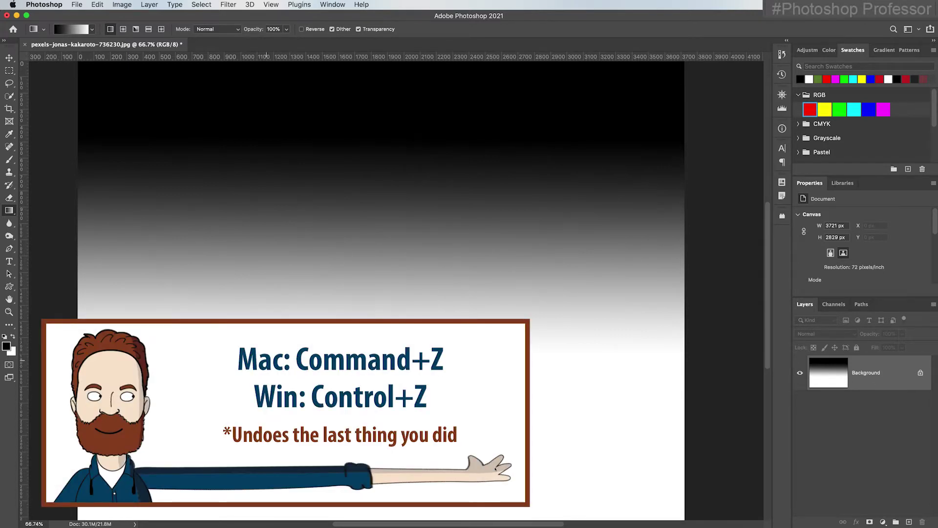
pyautogui.press('super+z')
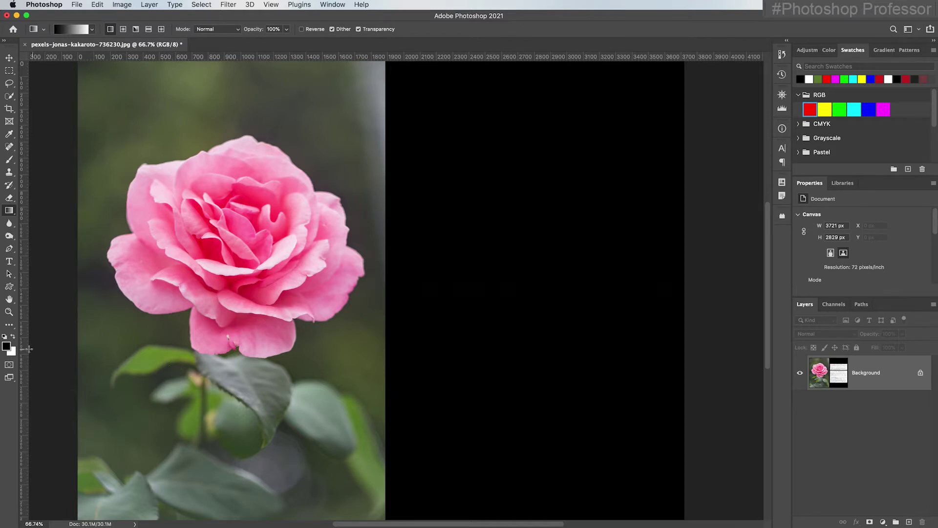
# - With the Eyedropper, sample the rose's light pink as foreground and its deep red centre as background
pyautogui.click(10, 135)
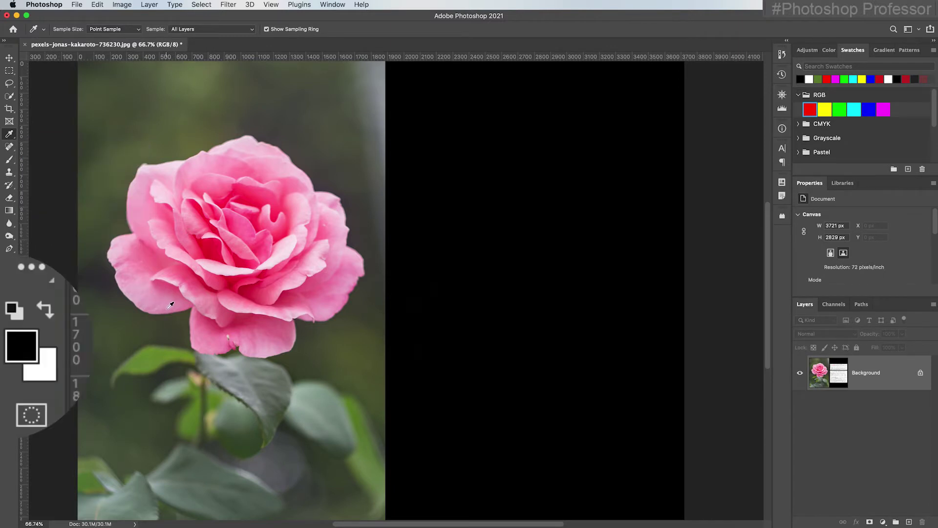
pyautogui.click(118, 248)
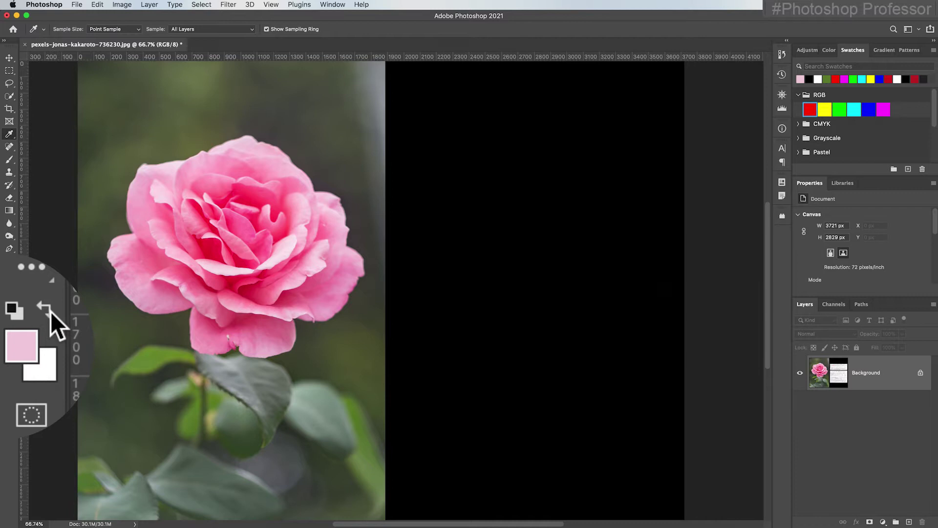
pyautogui.click(14, 337)
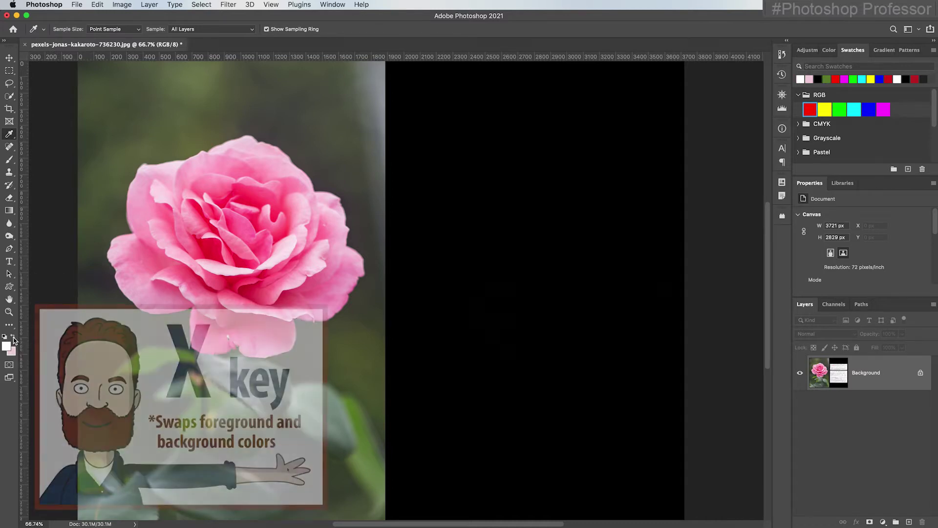
pyautogui.press('x')
pyautogui.press('x')
pyautogui.press('x')
pyautogui.press('x')
pyautogui.press('x')
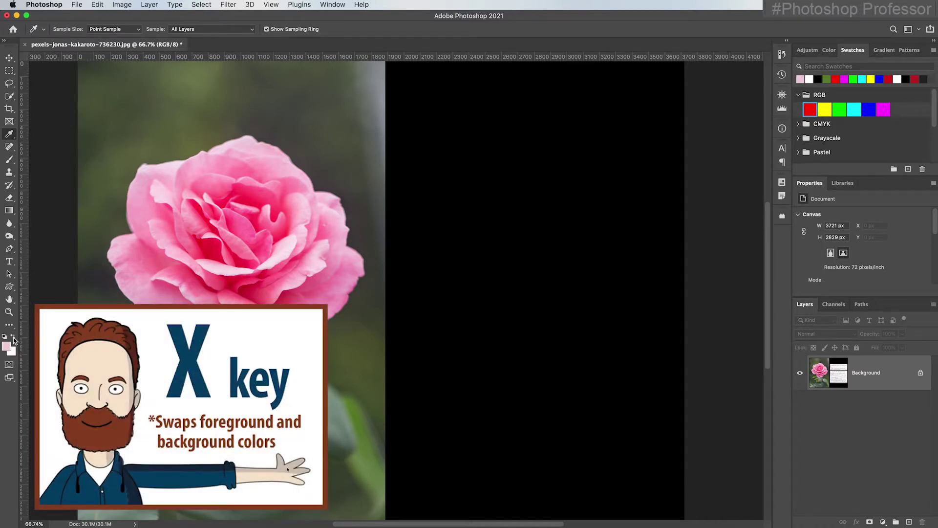
pyautogui.press('x')
pyautogui.press('x')
pyautogui.press('x')
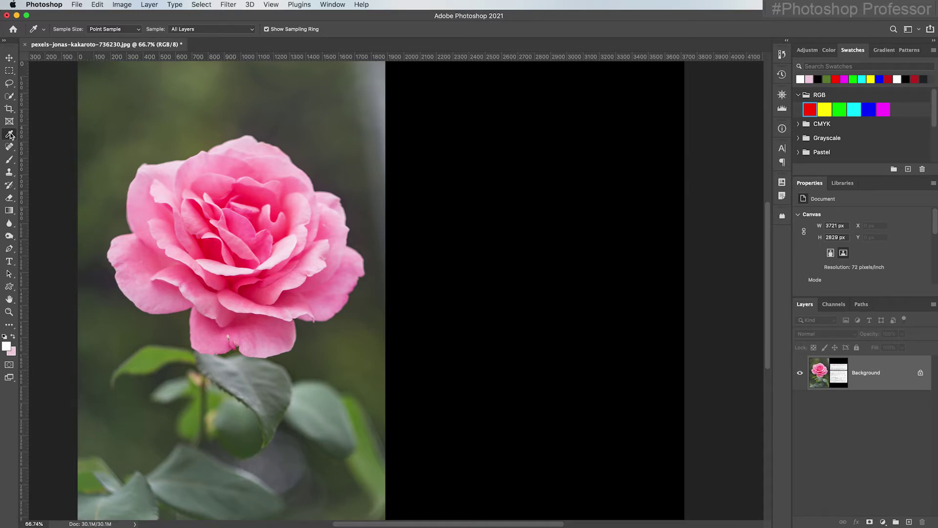
pyautogui.click(211, 240)
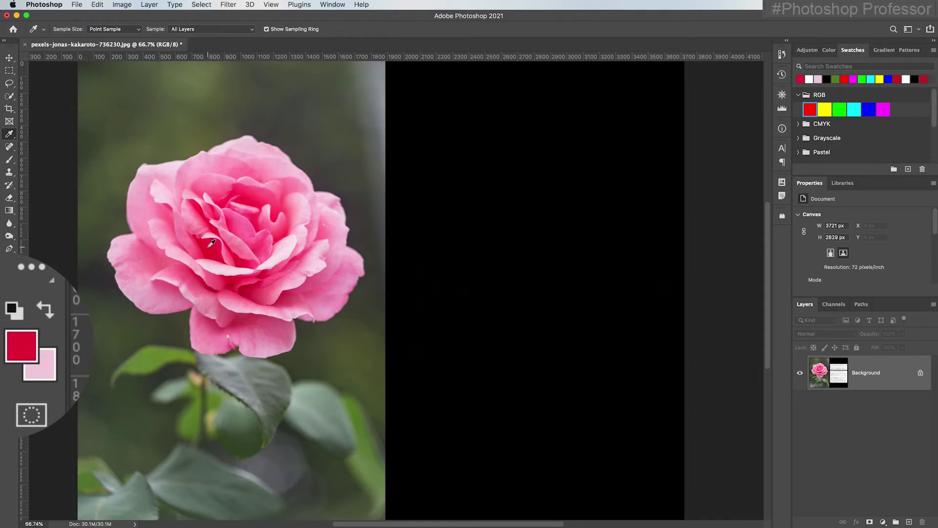
pyautogui.scroll(3, 109, 266)
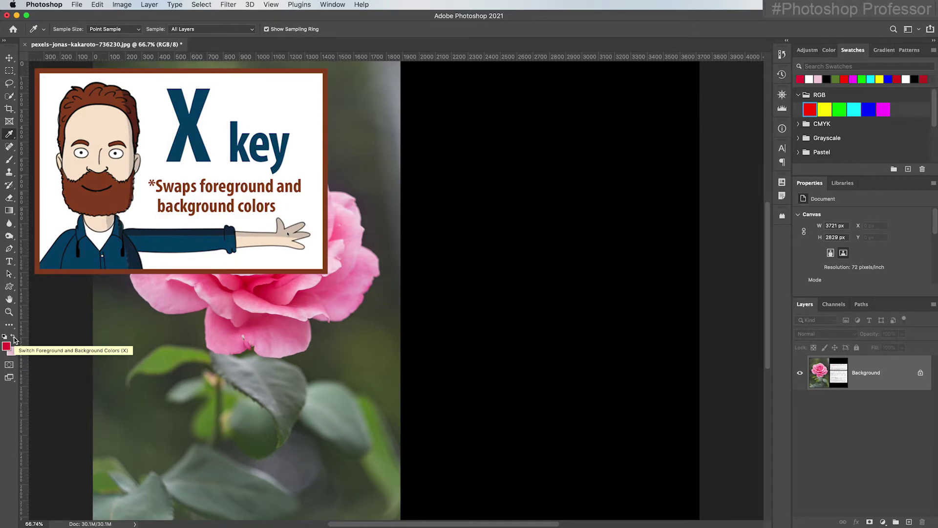
pyautogui.press('x')
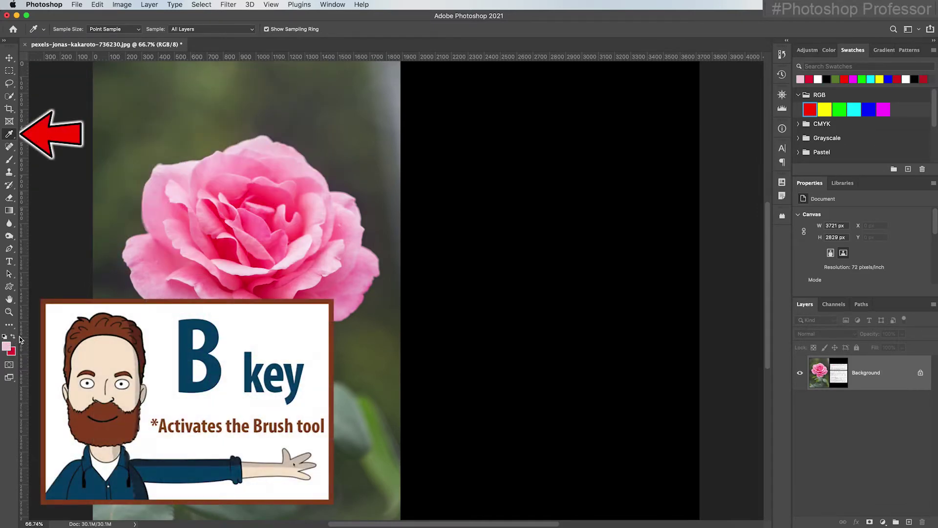
# - Switch to the Brush tool with its blend mode set to Normal
pyautogui.press('b')
pyautogui.click(139, 29)
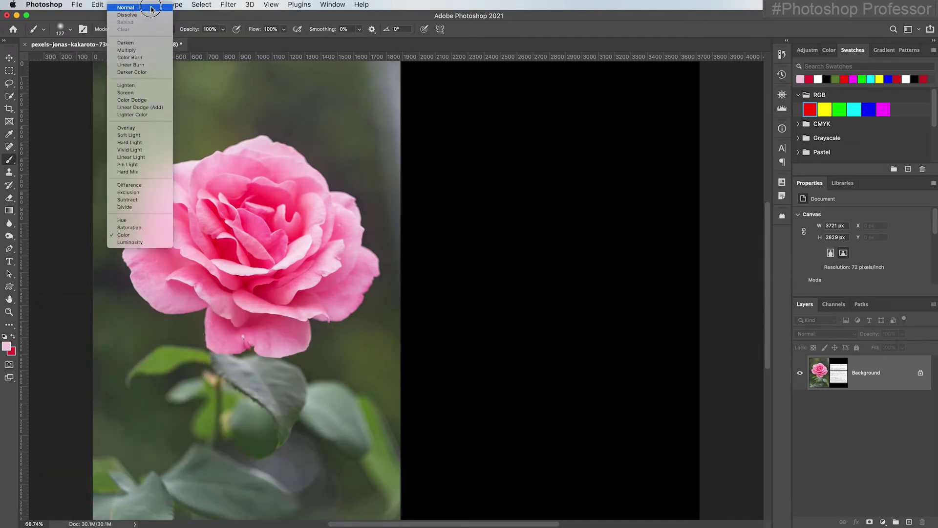
pyautogui.click(149, 8)
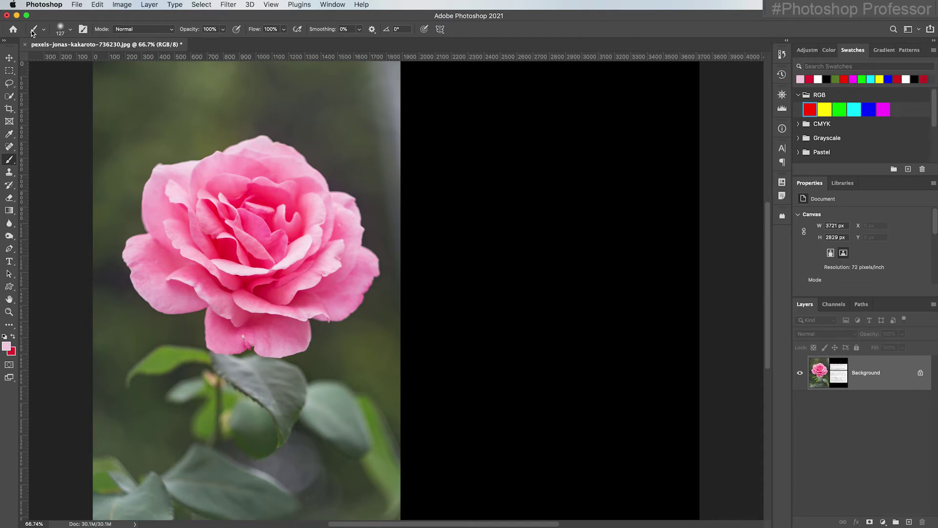
# - Reset the Brush tool to its default settings
pyautogui.hscroll(3, 32, 33)
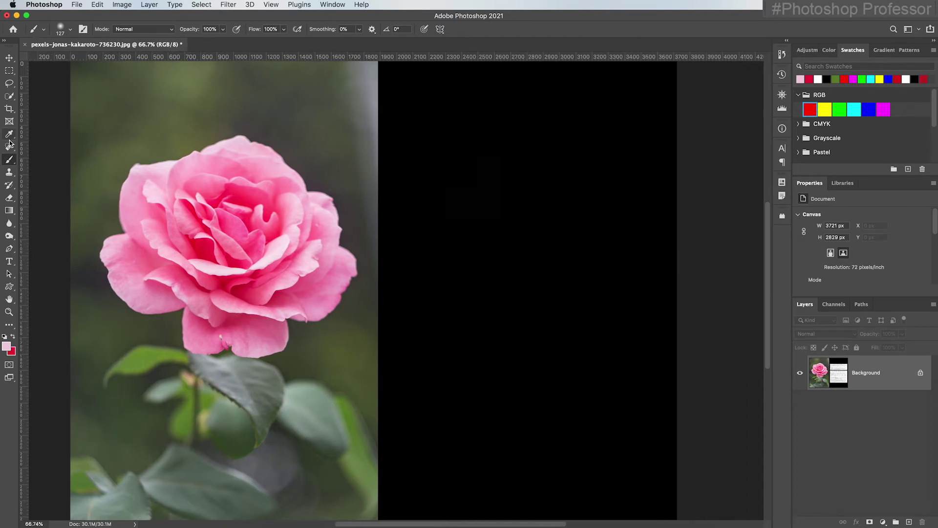
pyautogui.rightClick(34, 33)
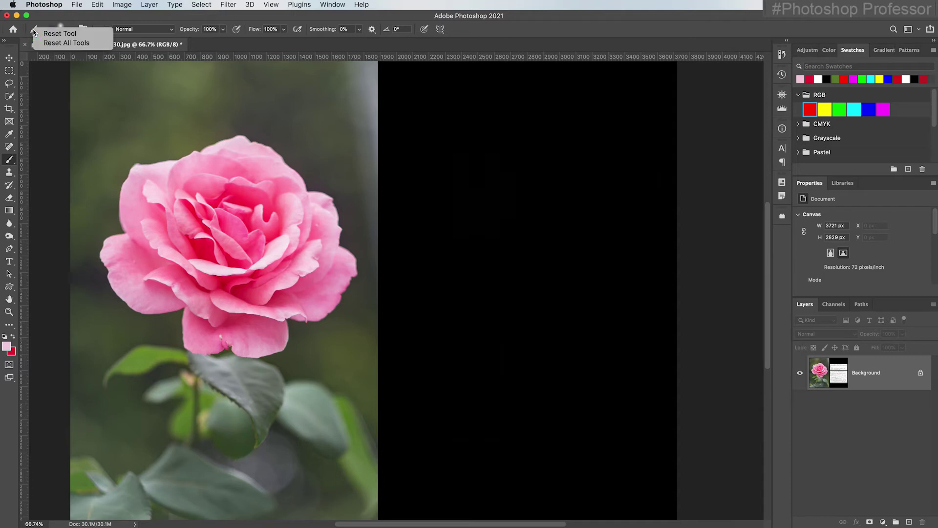
pyautogui.click(54, 33)
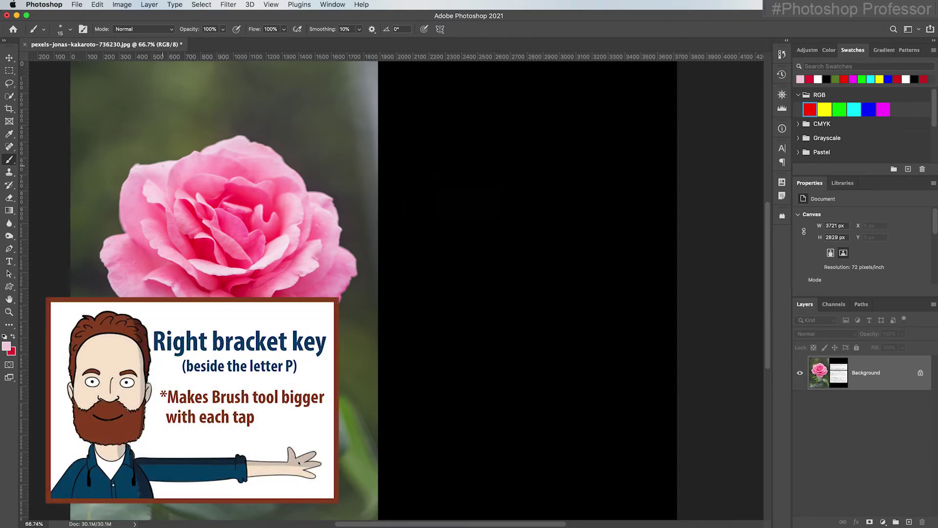
# - Enlarge the brush to 200 px and paint soft pink and dark red strokes across the top
pyautogui.press(']')
pyautogui.press(']')
pyautogui.press(']')
pyautogui.press(']')
pyautogui.moveTo(111, 97)
pyautogui.mouseDown()
pyautogui.moveTo(122, 99)
pyautogui.moveTo(115, 113)
pyautogui.moveTo(84, 84)
pyautogui.moveTo(293, 75)
pyautogui.moveTo(63, 118)
pyautogui.moveTo(259, 88)
pyautogui.moveTo(83, 119)
pyautogui.mouseUp()
pyautogui.press('x')
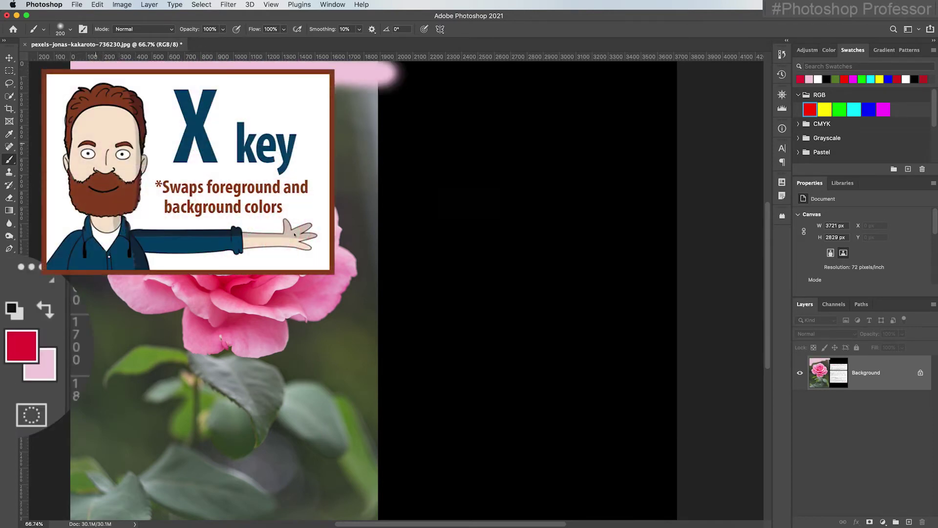
pyautogui.moveTo(73, 210)
pyautogui.mouseDown()
pyautogui.moveTo(100, 147)
pyautogui.moveTo(177, 140)
pyautogui.moveTo(241, 109)
pyautogui.moveTo(283, 105)
pyautogui.moveTo(130, 126)
pyautogui.moveTo(107, 149)
pyautogui.moveTo(95, 147)
pyautogui.mouseUp()
pyautogui.press('x')
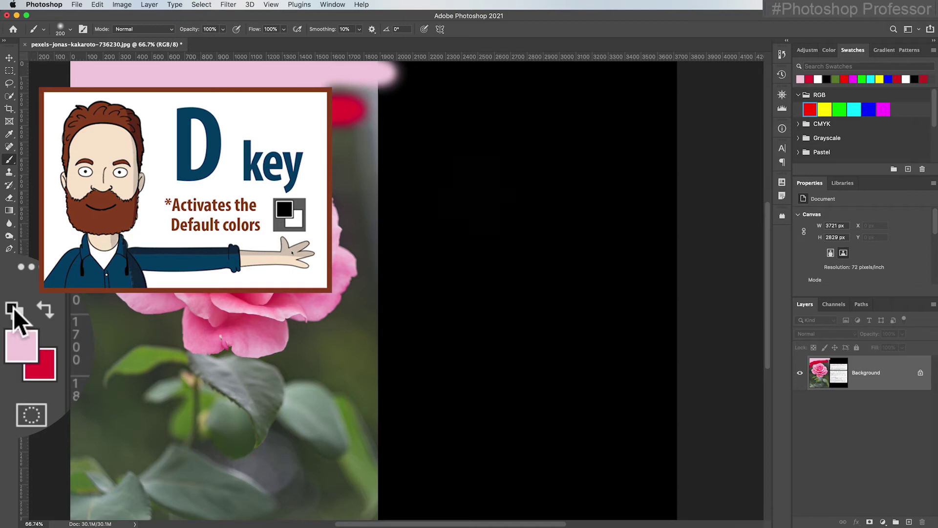
# - Restore default black and white colours and paint a white stroke below the rose
pyautogui.click(5, 336)
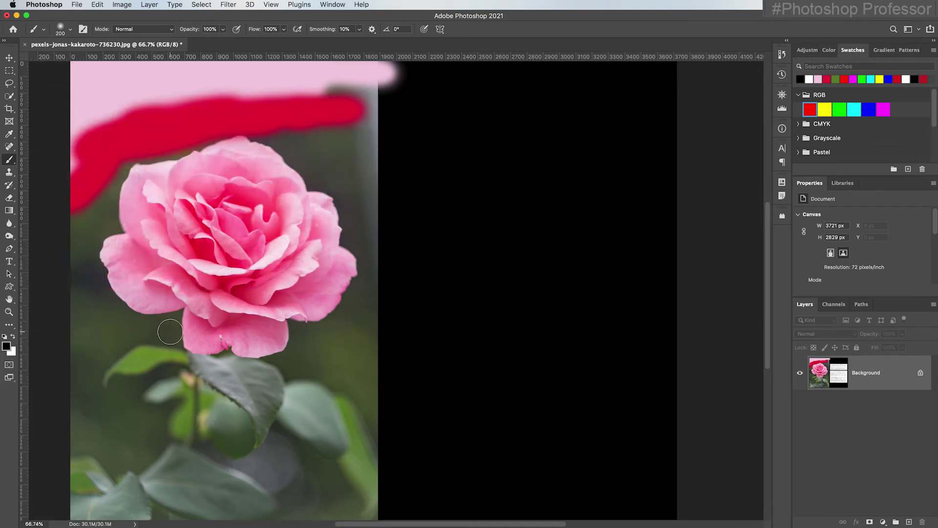
pyautogui.press('x')
pyautogui.press('x')
pyautogui.press('x')
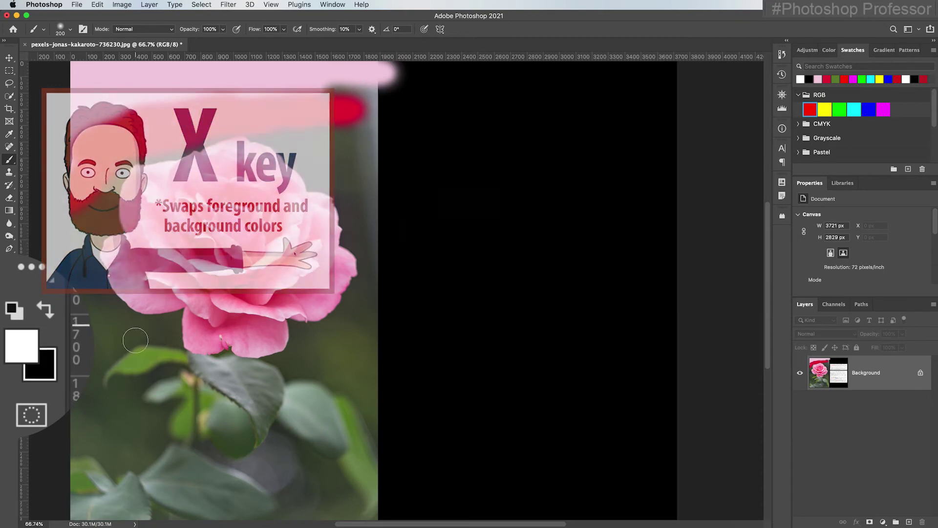
pyautogui.moveTo(132, 335)
pyautogui.mouseDown()
pyautogui.moveTo(222, 310)
pyautogui.moveTo(154, 333)
pyautogui.moveTo(80, 339)
pyautogui.moveTo(197, 338)
pyautogui.moveTo(112, 395)
pyautogui.moveTo(144, 357)
pyautogui.moveTo(160, 365)
pyautogui.moveTo(239, 359)
pyautogui.mouseUp()
pyautogui.press('x')
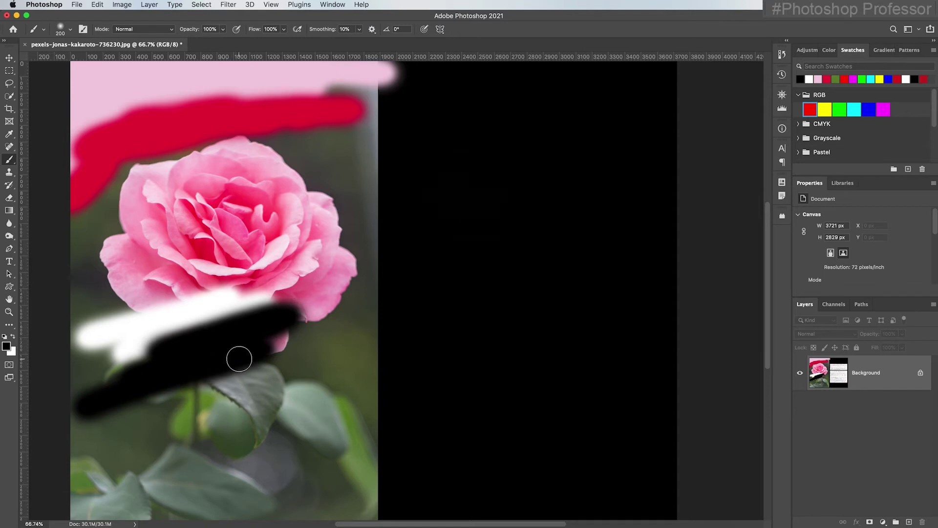